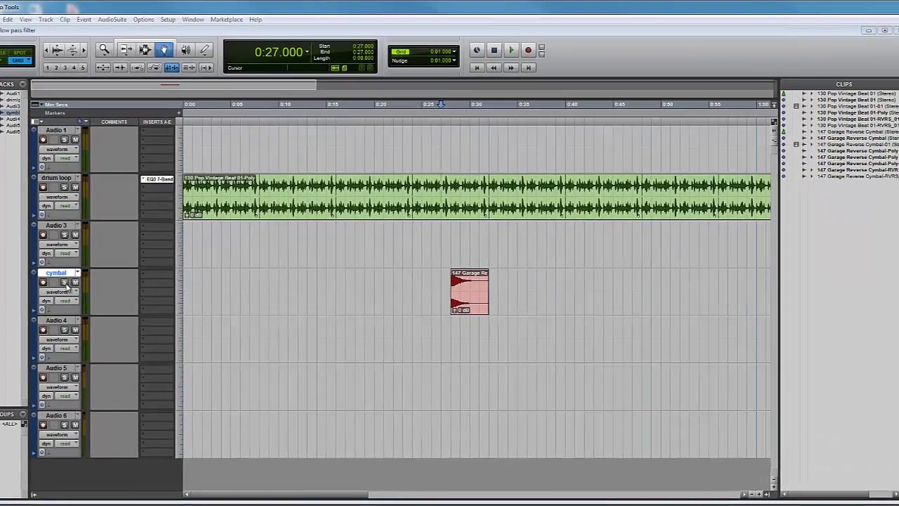
Solo the cymbal track and play the cymbal clip on its own from 0:27.
click(64, 283)
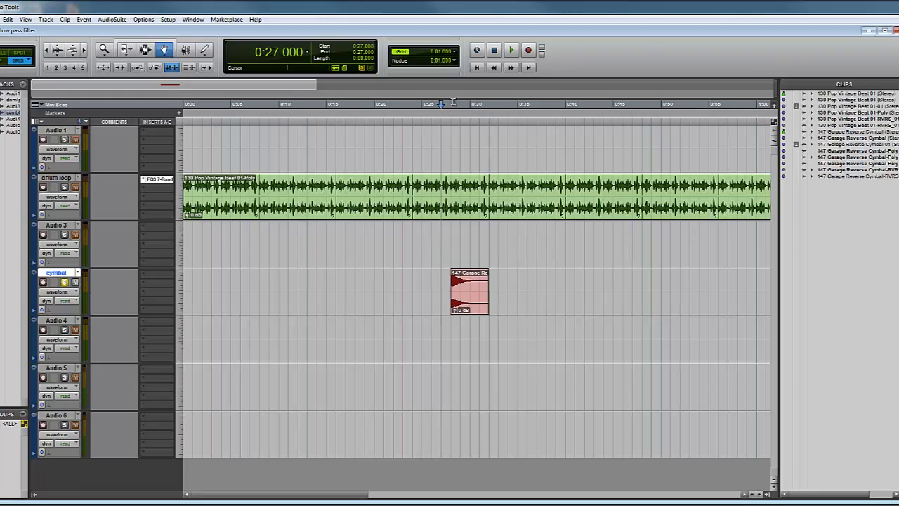
key(space)
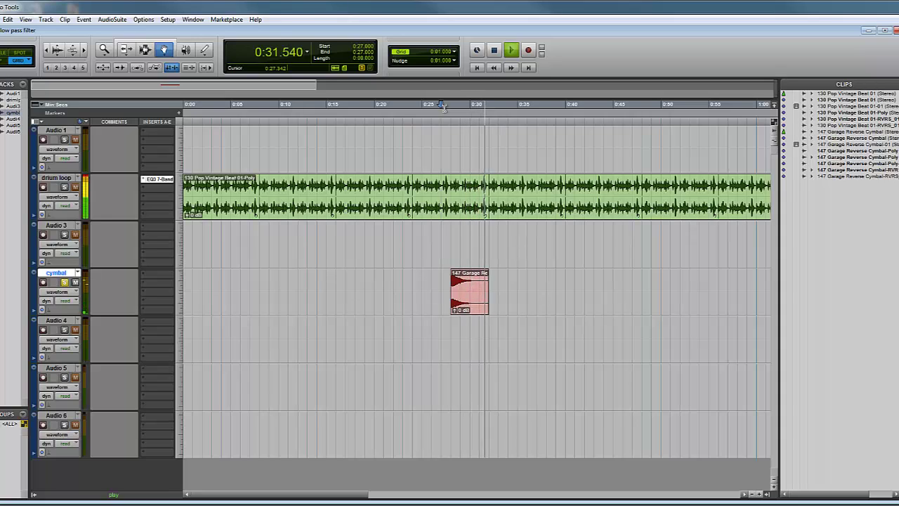
key(space)
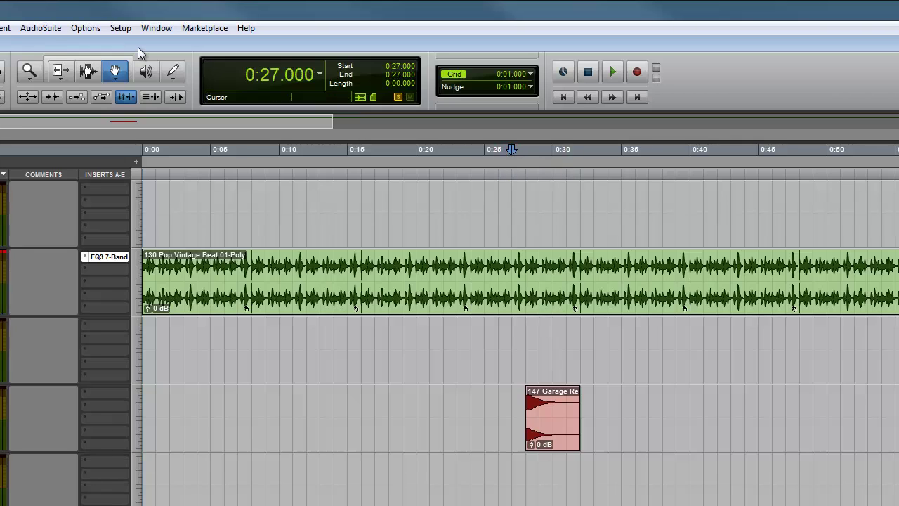
click(45, 30)
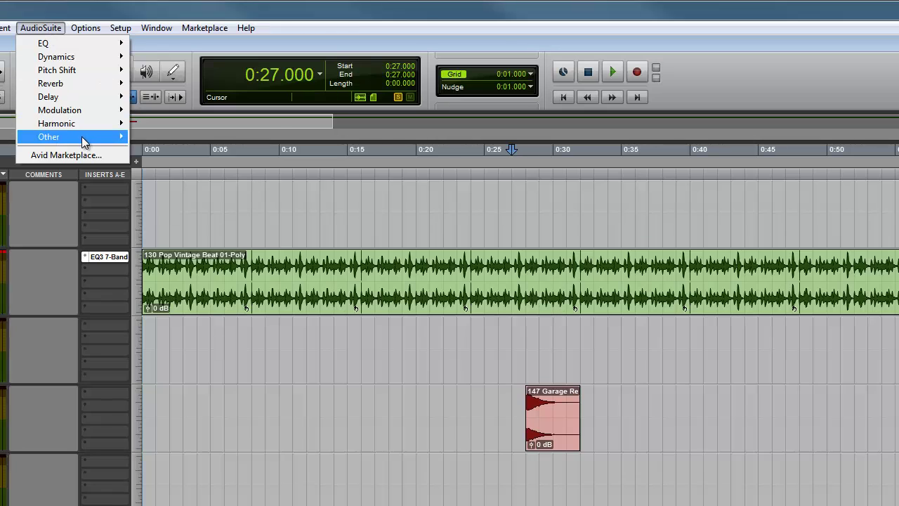
Render AudioSuite Reverse onto the 147 Garage Reverse Cymbal clip at 0:27.
mouse_move(83, 142)
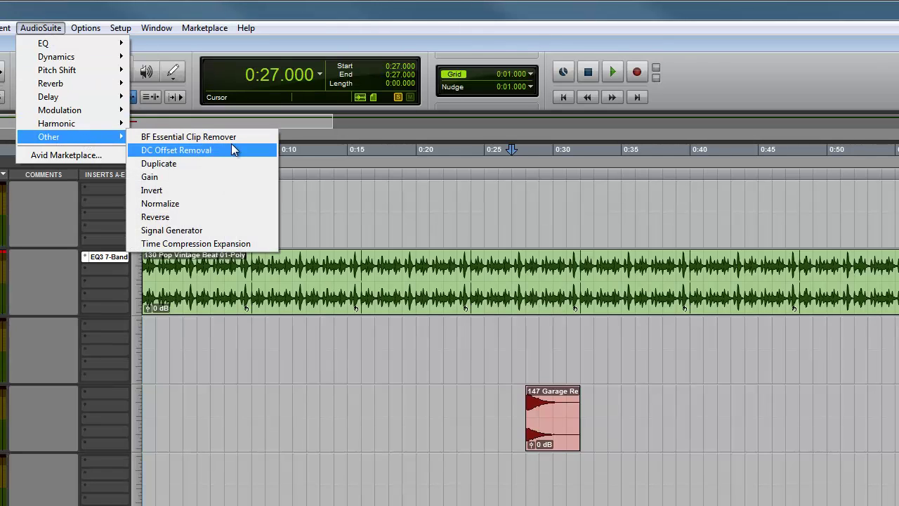
click(191, 222)
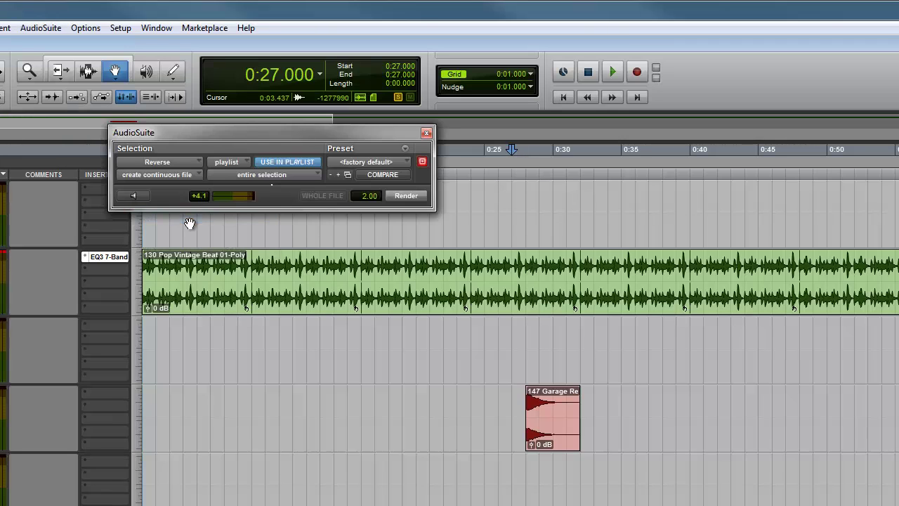
drag(240, 137, 175, 210)
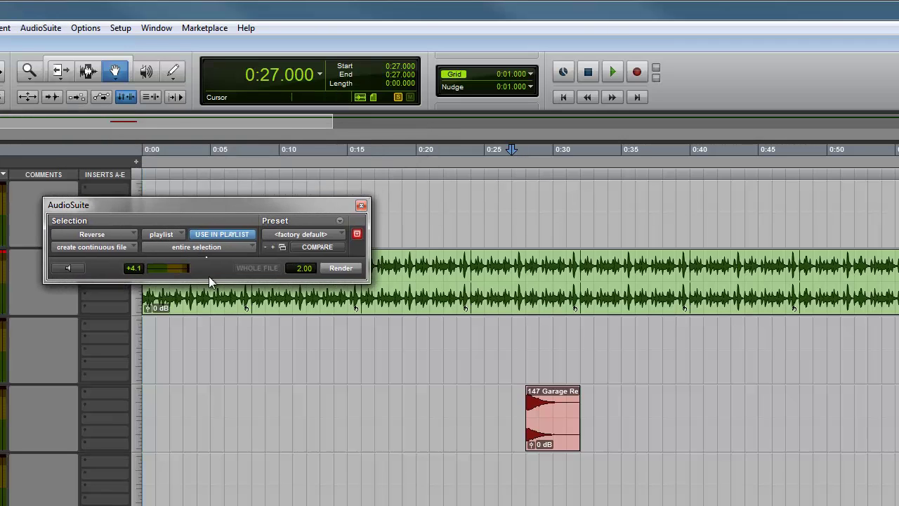
click(545, 404)
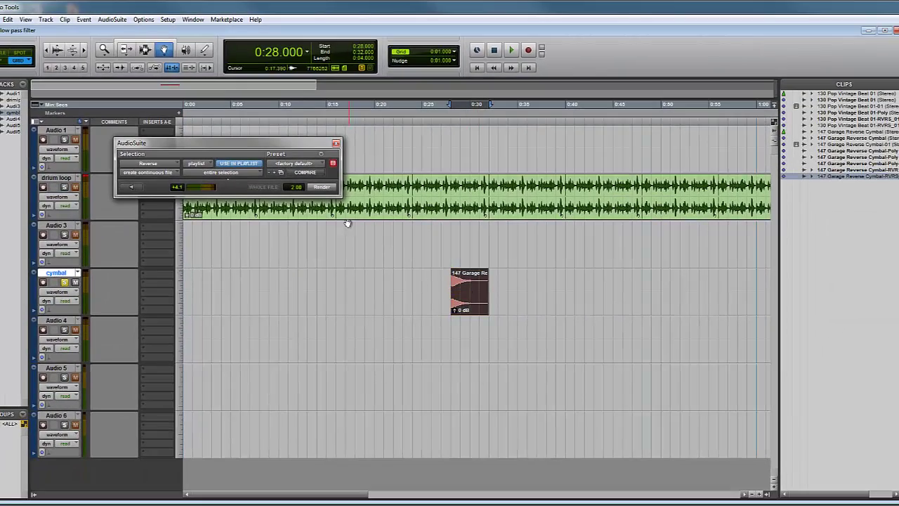
click(330, 188)
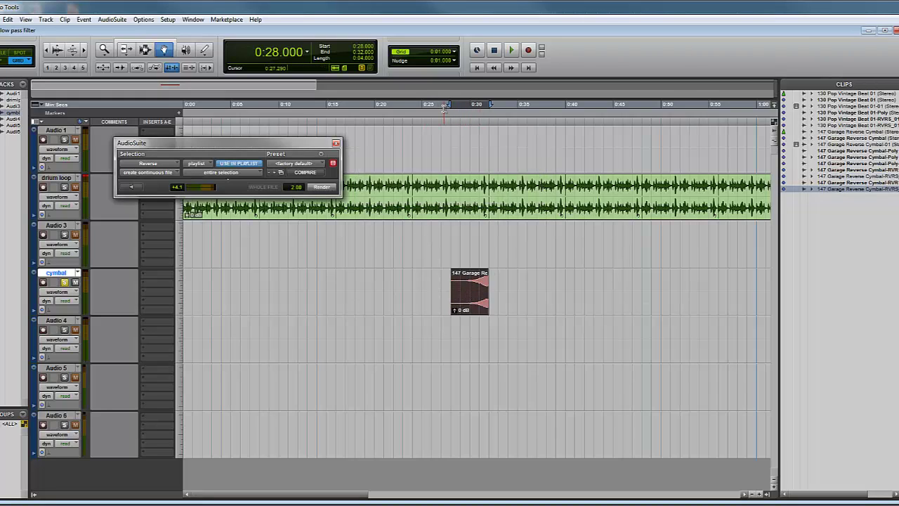
click(456, 202)
key(space)
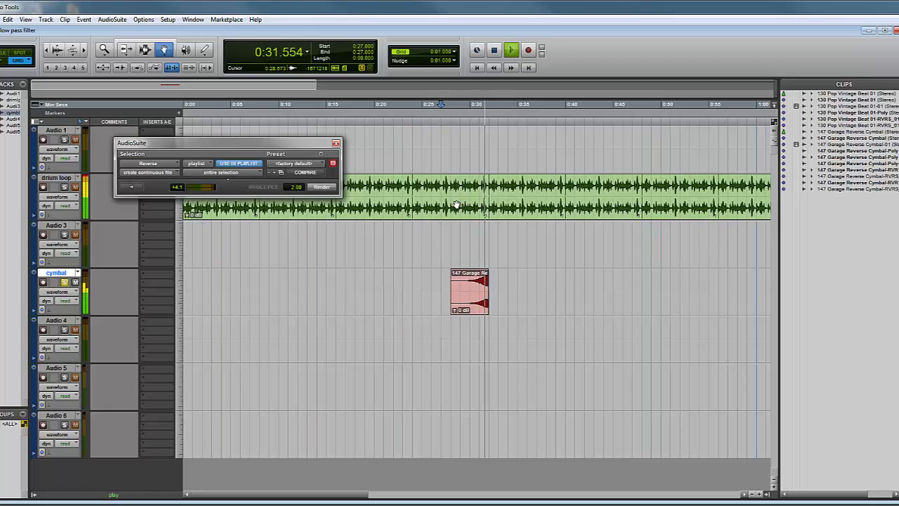
key(space)
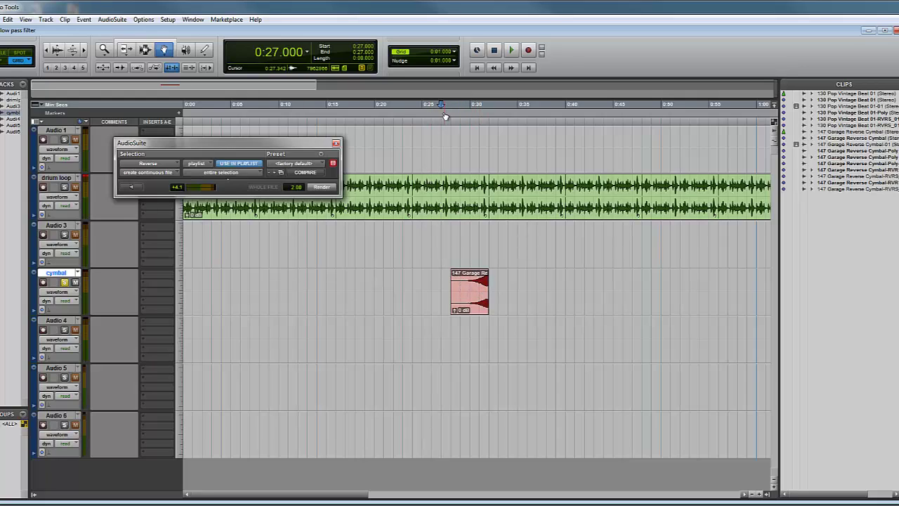
Play the drum loop with the reversed cymbal from 0:25, then switch to Selector and zoom in.
click(423, 107)
key(space)
key(space)
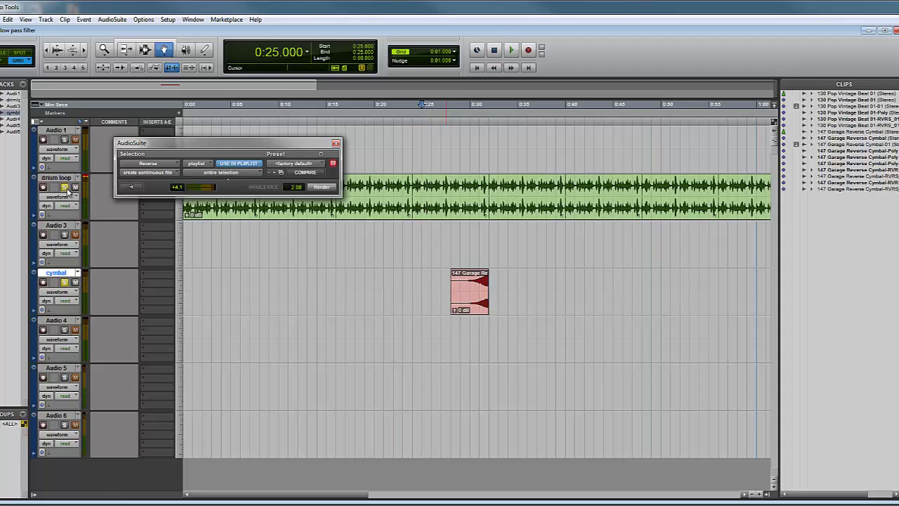
key(space)
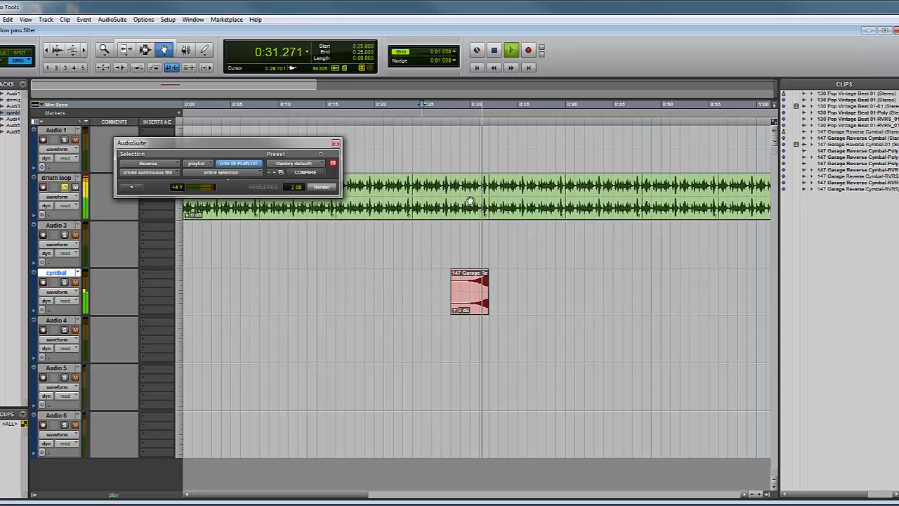
key(space)
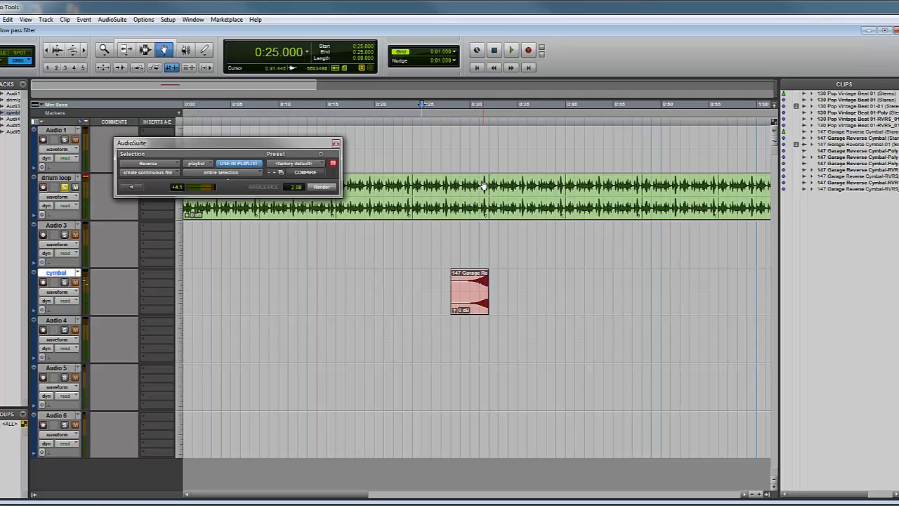
click(144, 50)
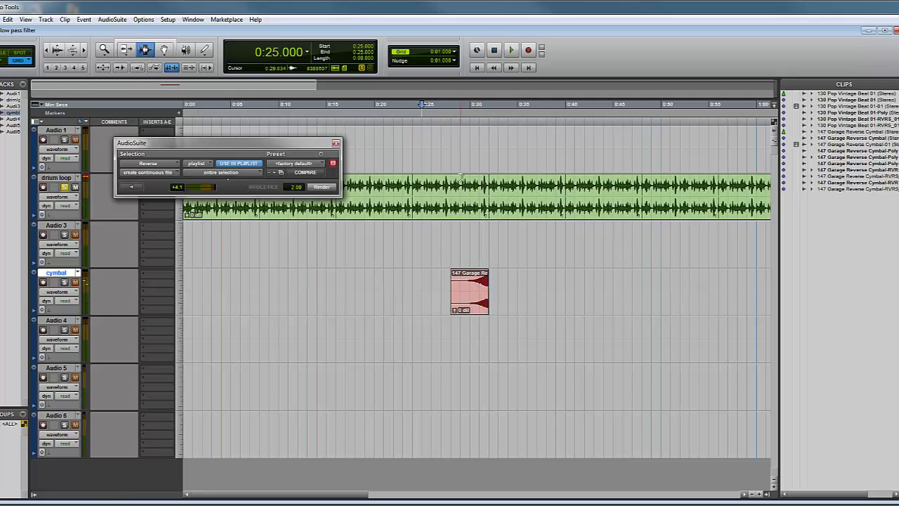
click(59, 68)
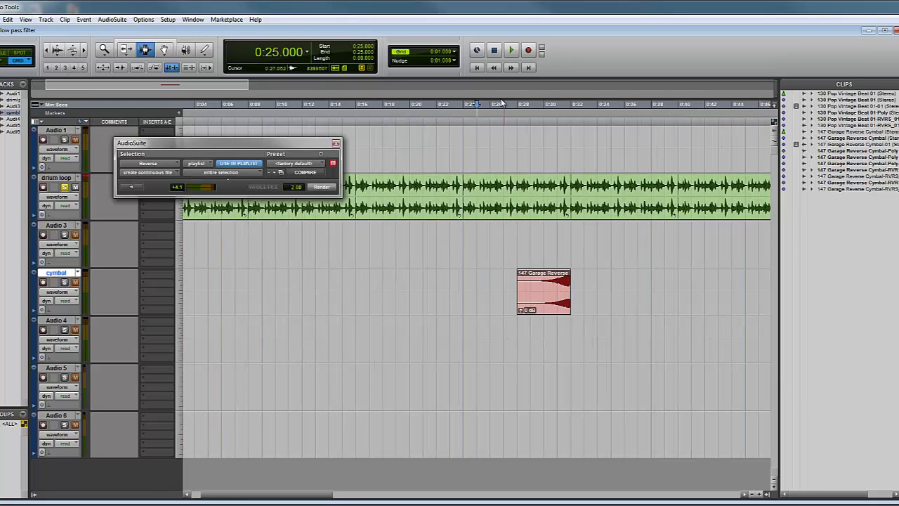
Show the Bars|Beats ruler and select the drum loop from 0:24 to 0:28.
click(41, 108)
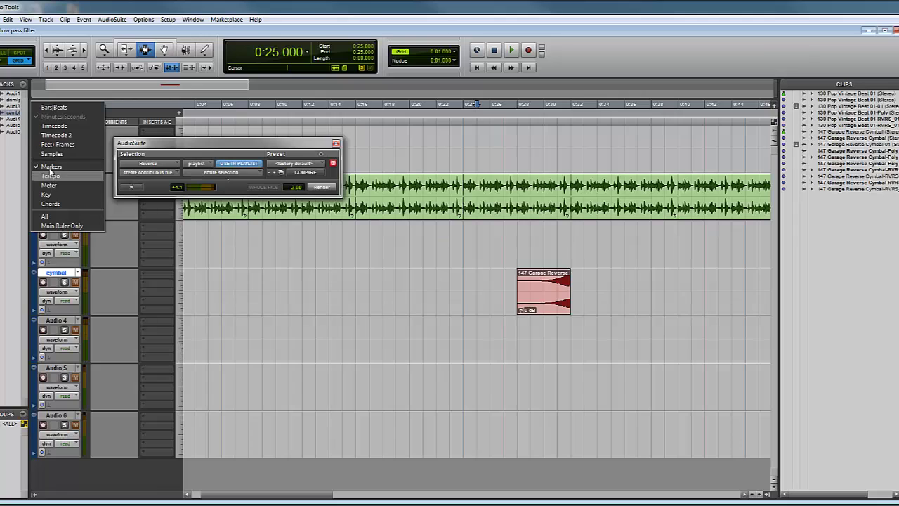
click(53, 107)
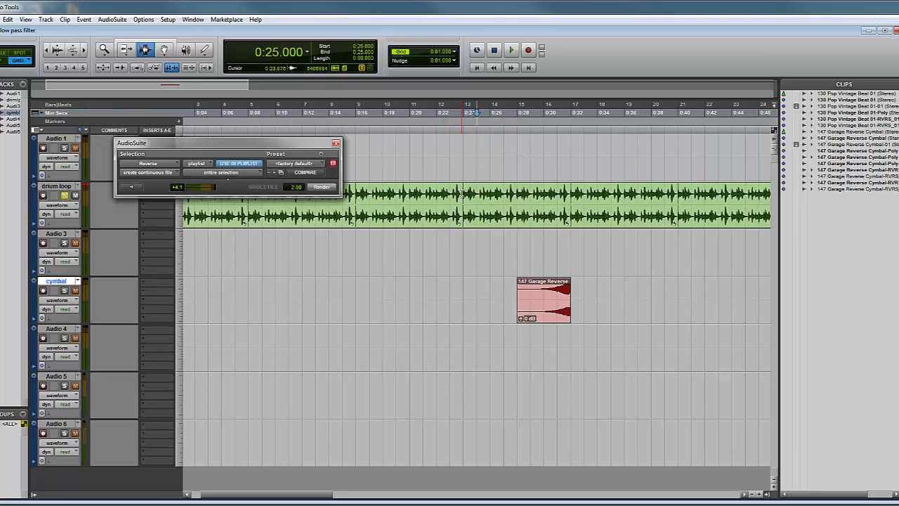
drag(463, 194, 515, 200)
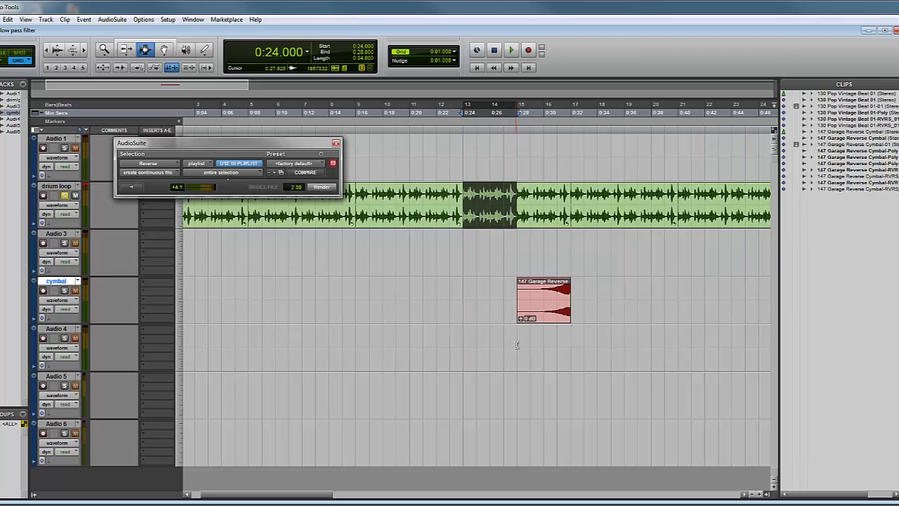
Delete the 0:24–0:28 drum loop section and move the 147 Garage Reverse clip into the gap.
key(Delete)
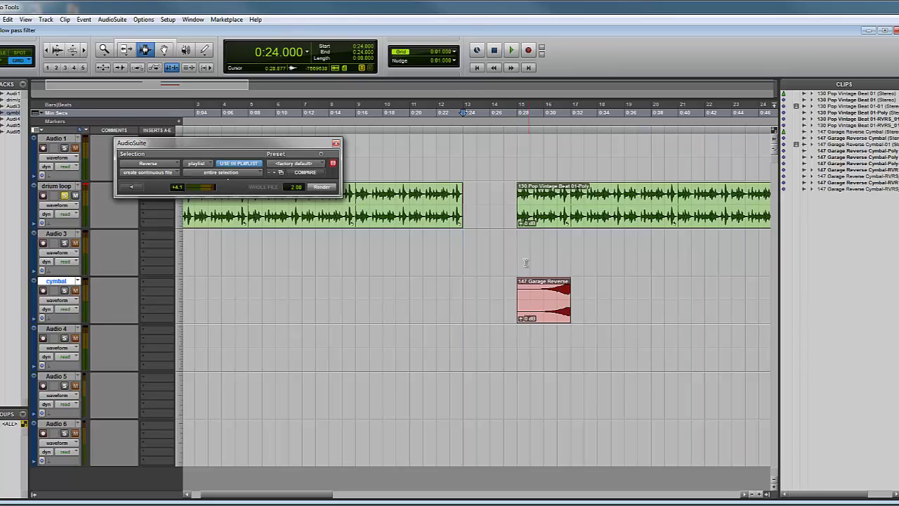
click(164, 49)
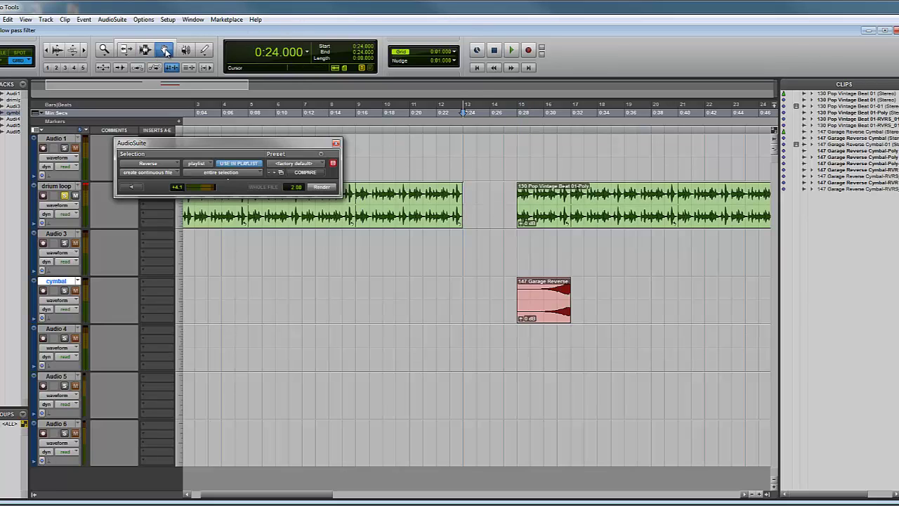
click(538, 282)
click(491, 224)
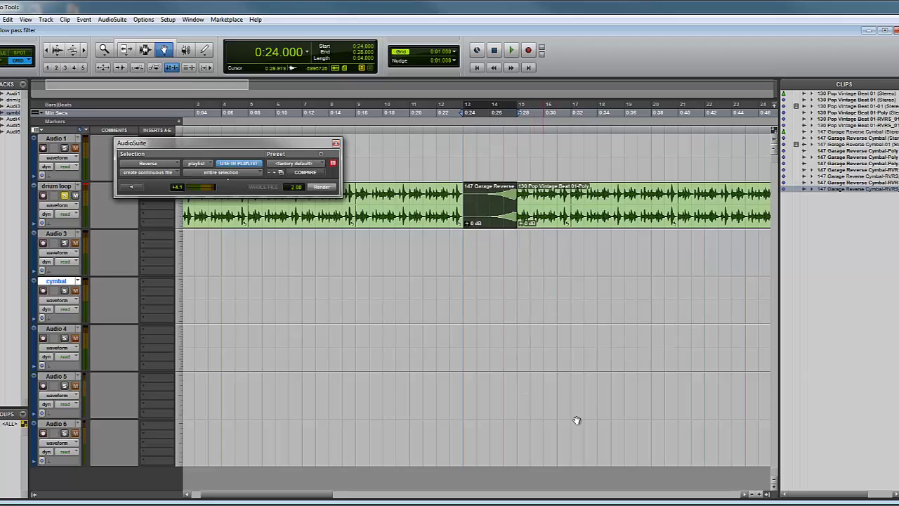
click(600, 399)
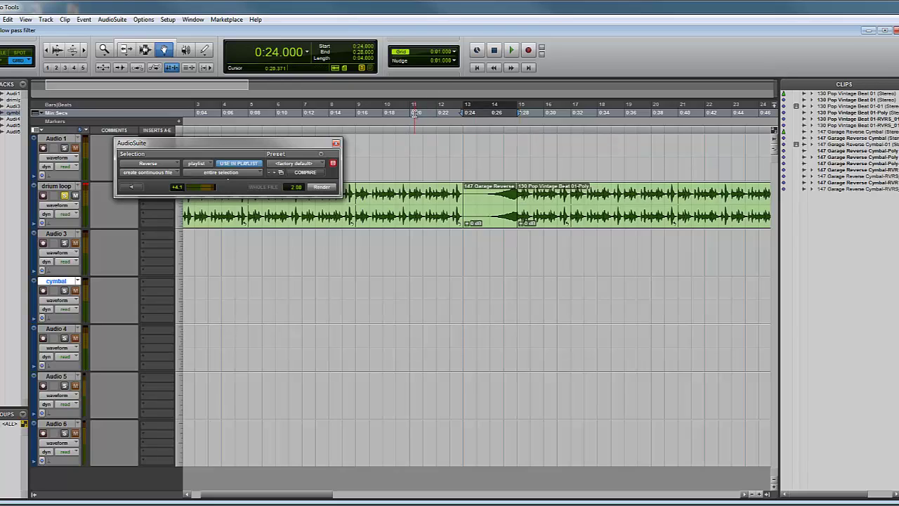
click(358, 197)
key(space)
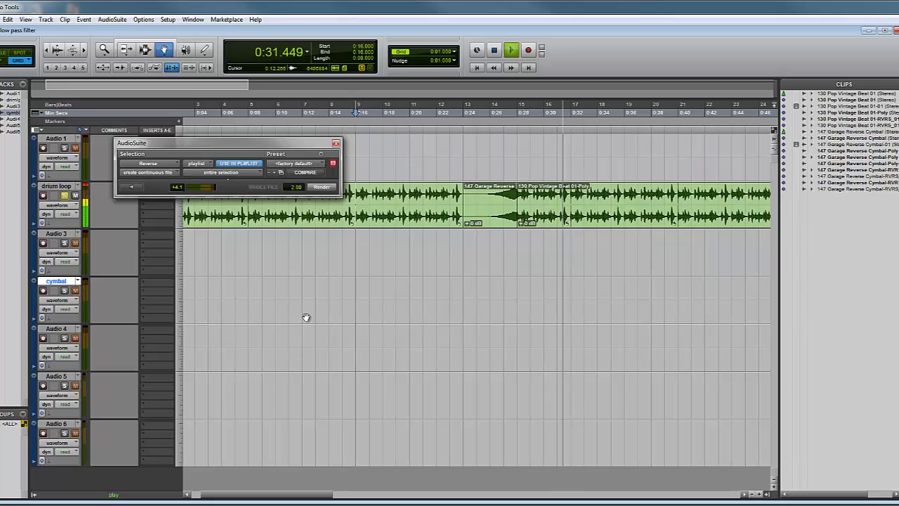
key(space)
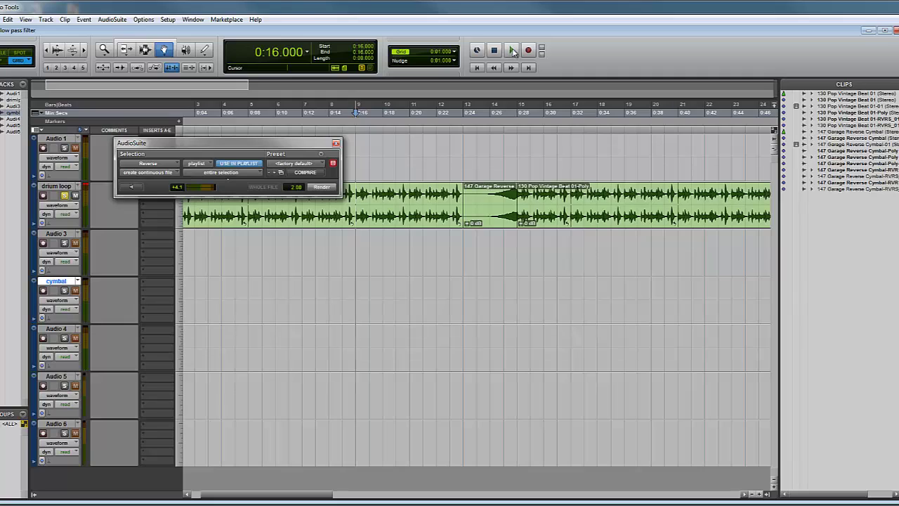
Select the drum loop from 0:19.093 to 0:21.685 with the Selector tool.
click(145, 50)
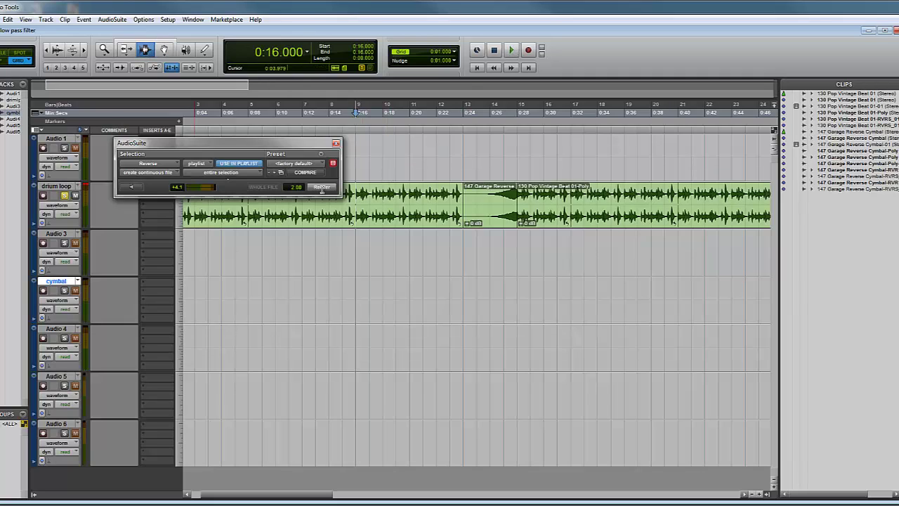
drag(383, 196, 396, 207)
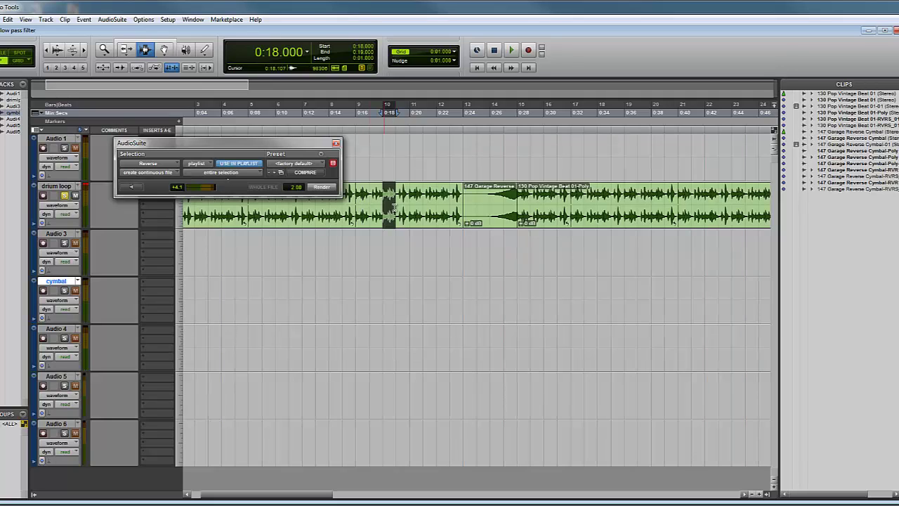
click(401, 197)
drag(398, 197, 431, 203)
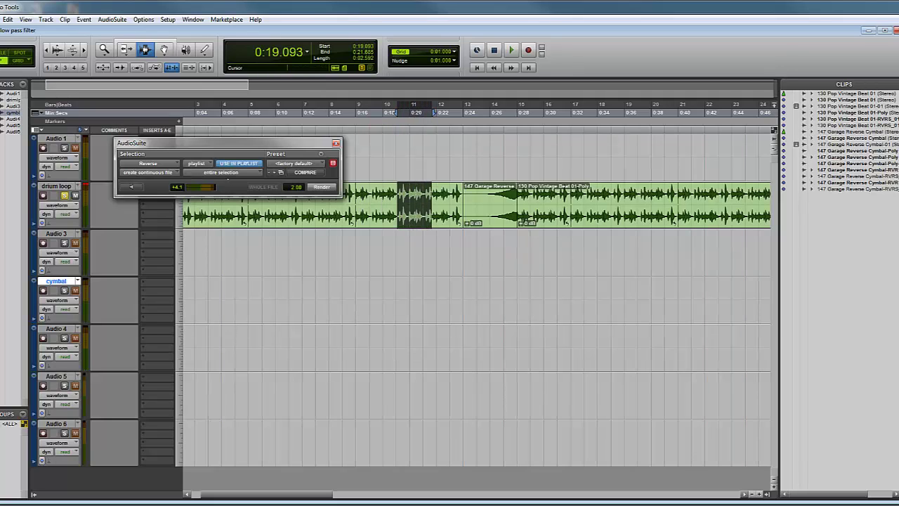
Render AudioSuite Reverse onto that section and play it back from 0:15.953.
click(322, 187)
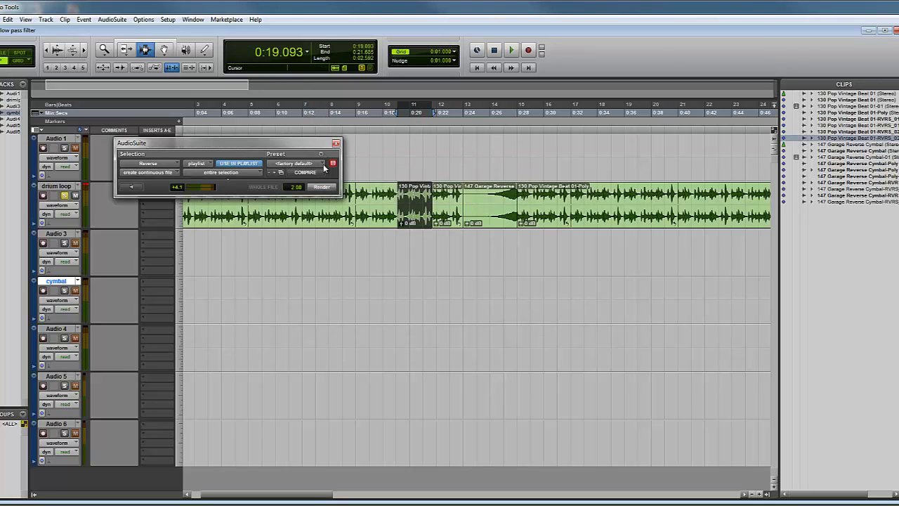
drag(309, 146, 455, 296)
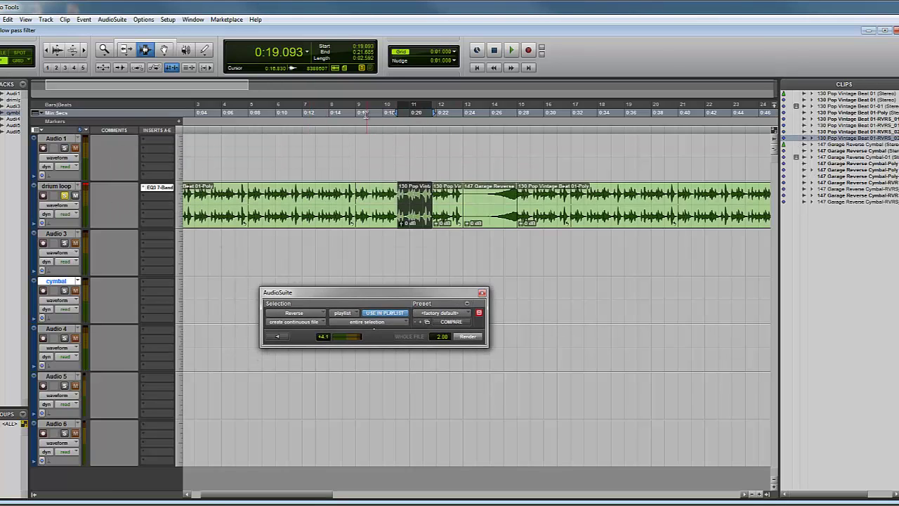
click(357, 133)
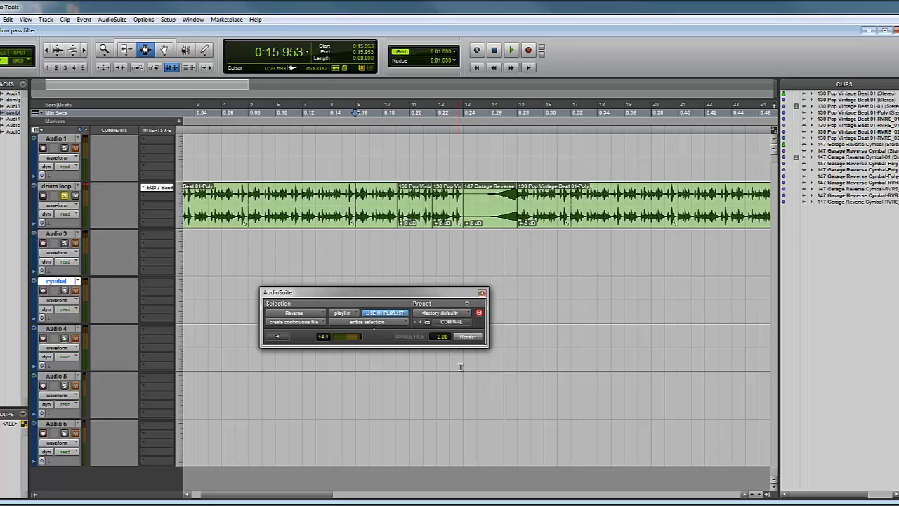
key(space)
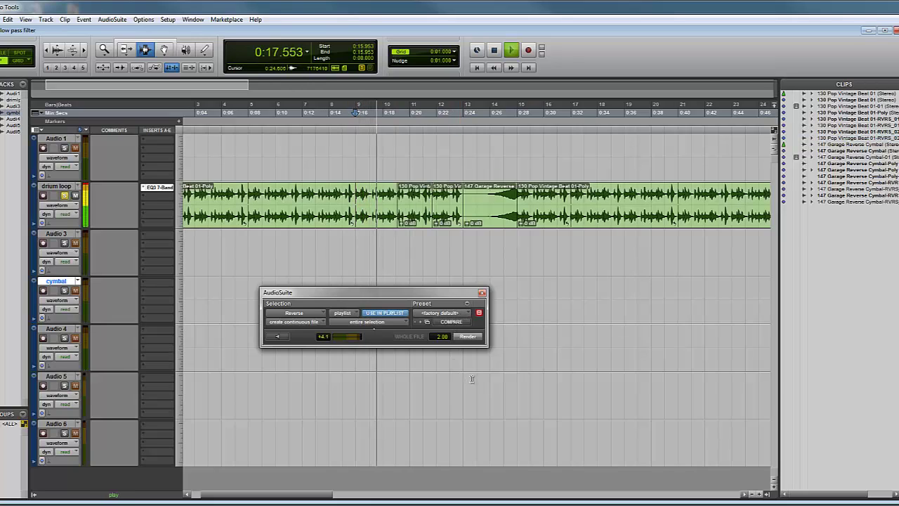